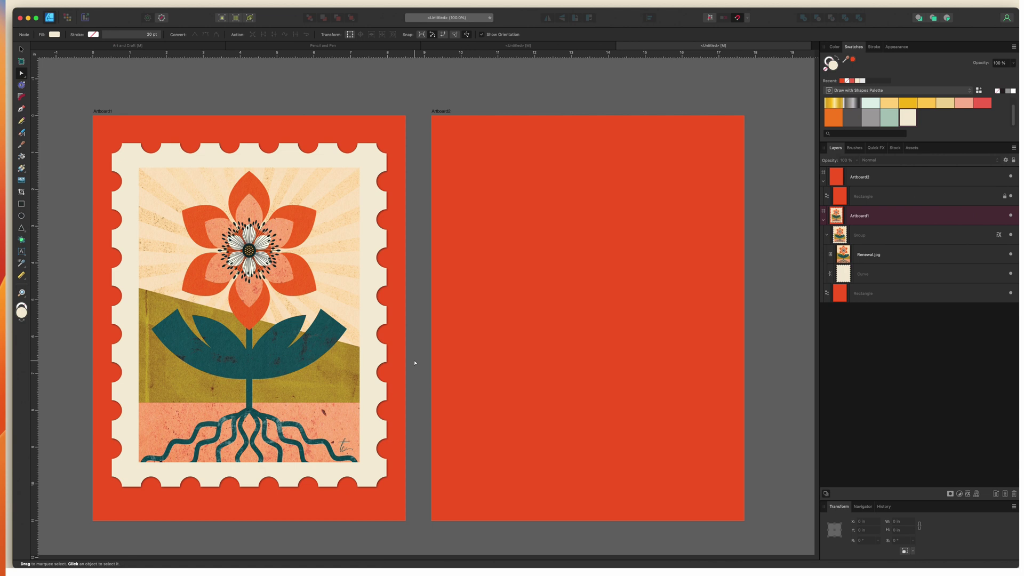
- Duplicate the Renewal.jpg flower image and drag the copy onto Artboard2
{"action": "left_click", "coordinate": [924, 256]}
{"action": "key", "text": "super+j"}
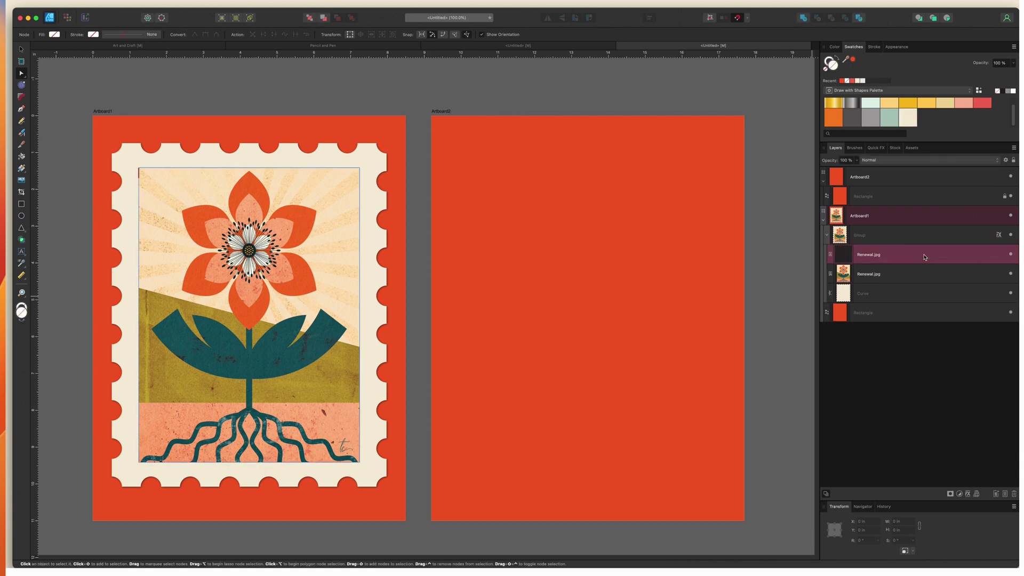
{"action": "key", "text": "v"}
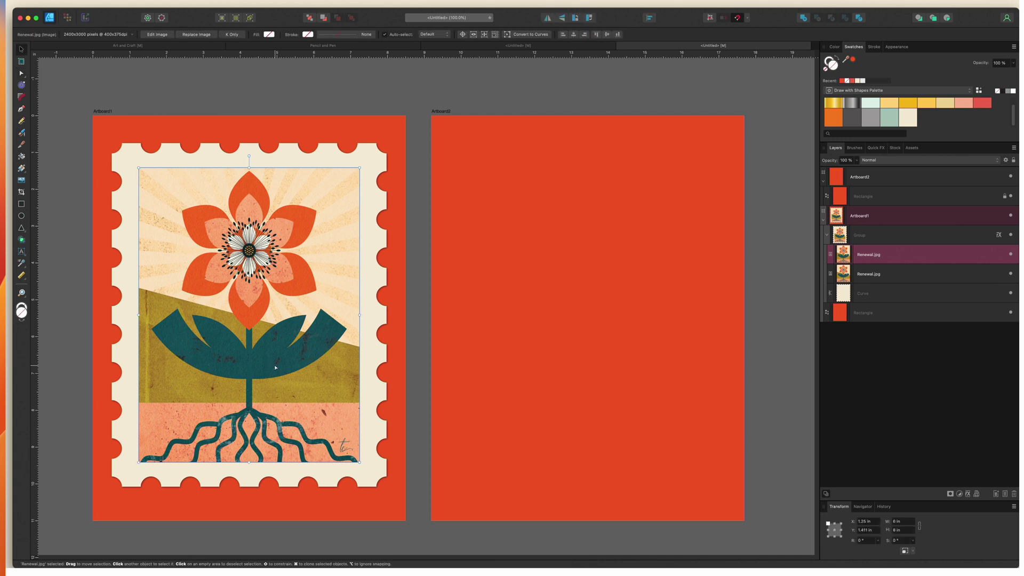
{"action": "left_click_drag", "start_coordinate": [273, 364], "coordinate": [618, 370]}
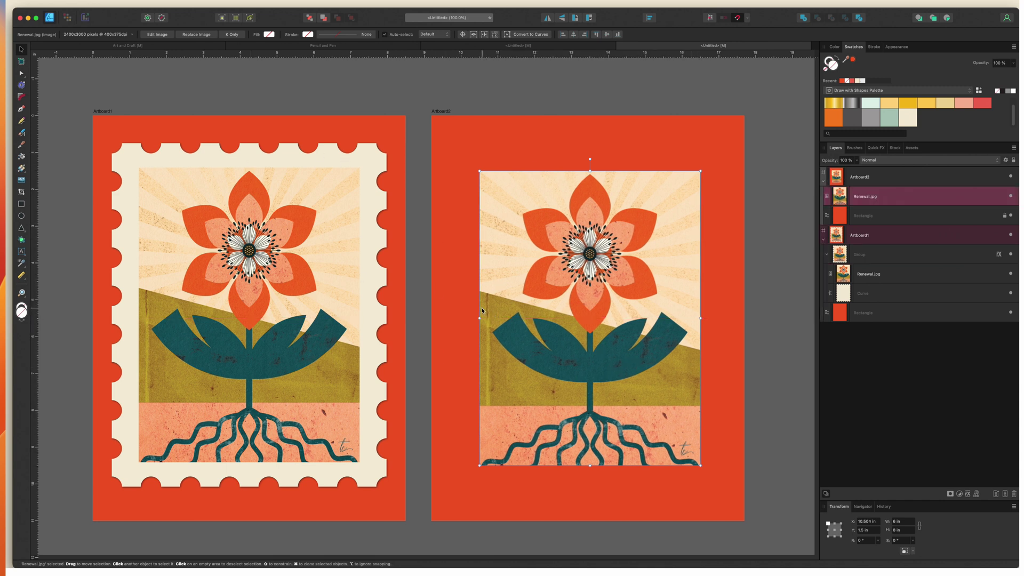
- Draw a cream rectangle over the image copy on Artboard2 and layer it beneath Renewal.jpg
{"action": "left_click", "coordinate": [442, 309]}
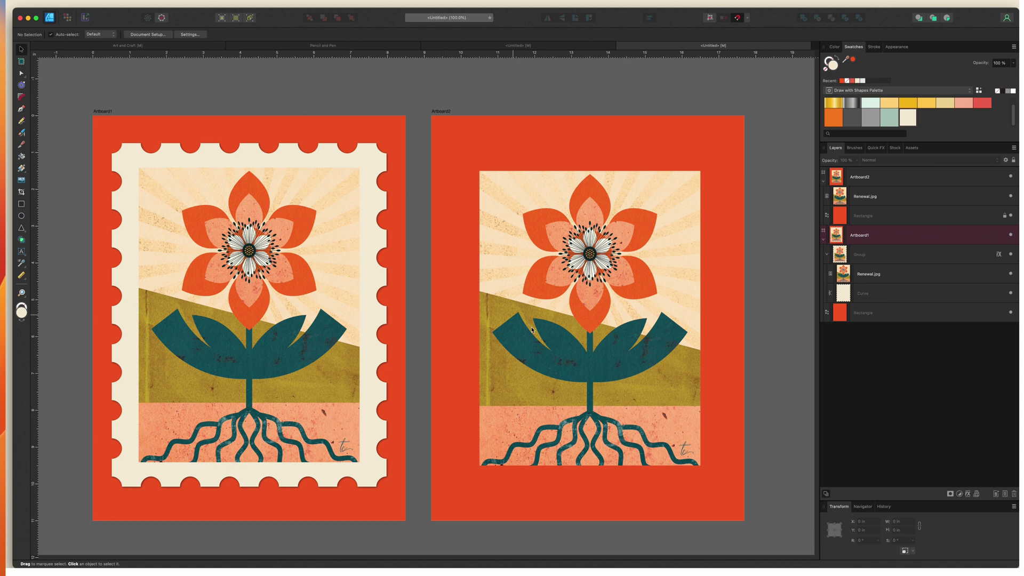
{"action": "left_click", "coordinate": [21, 203]}
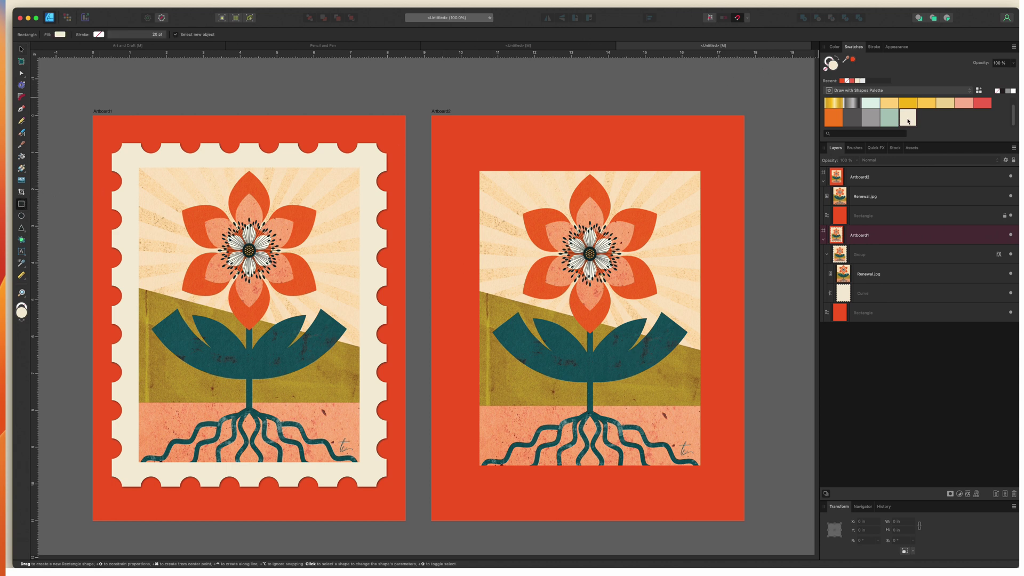
{"action": "left_click_drag", "start_coordinate": [480, 171], "coordinate": [700, 465]}
{"action": "left_click_drag", "start_coordinate": [880, 199], "coordinate": [877, 227]}
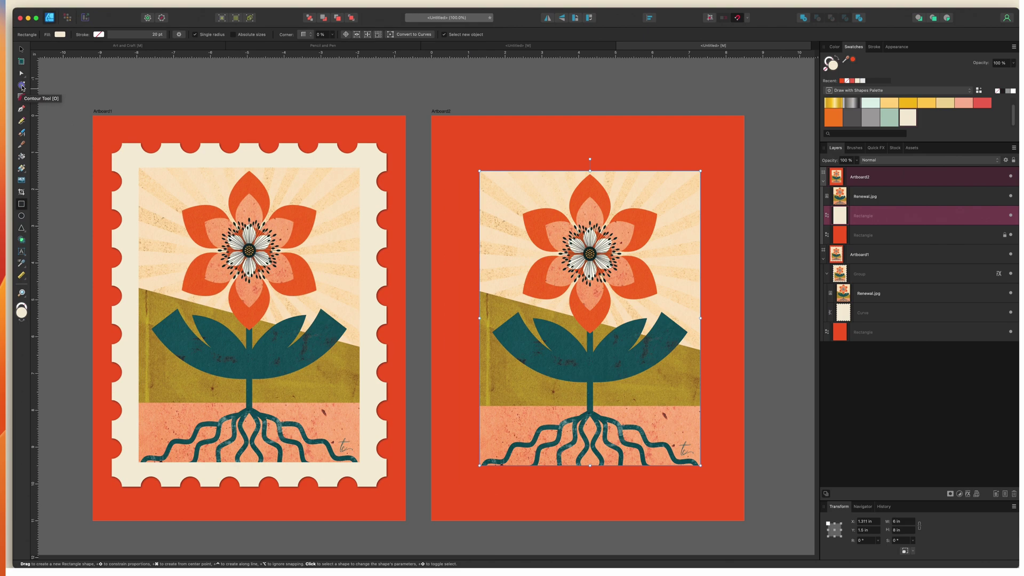
- Offset the cream rectangle outward with a Miter contour and bake it into a plain curve
{"action": "left_click", "coordinate": [92, 116]}
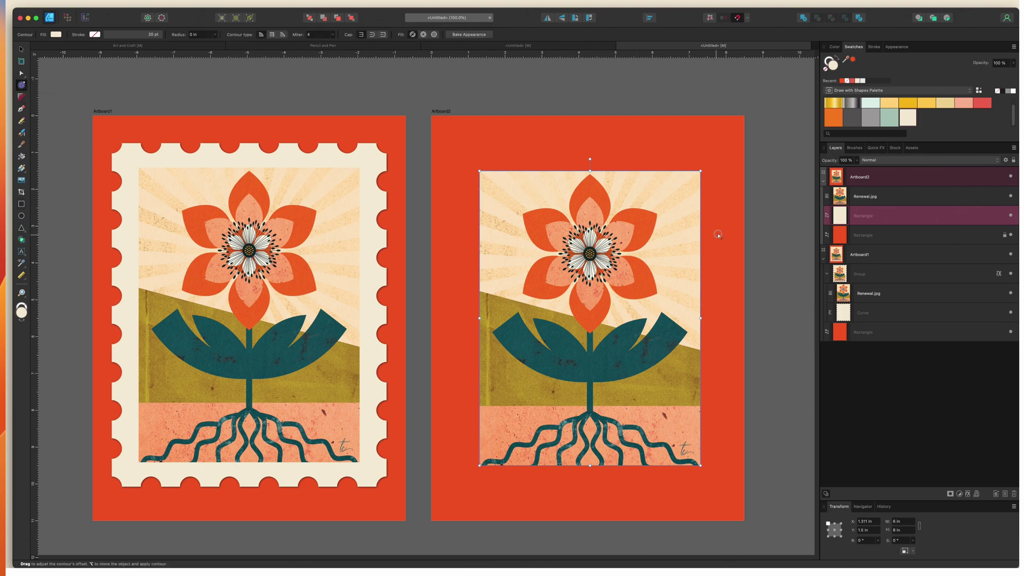
{"action": "left_click_drag", "start_coordinate": [718, 234], "coordinate": [744, 228]}
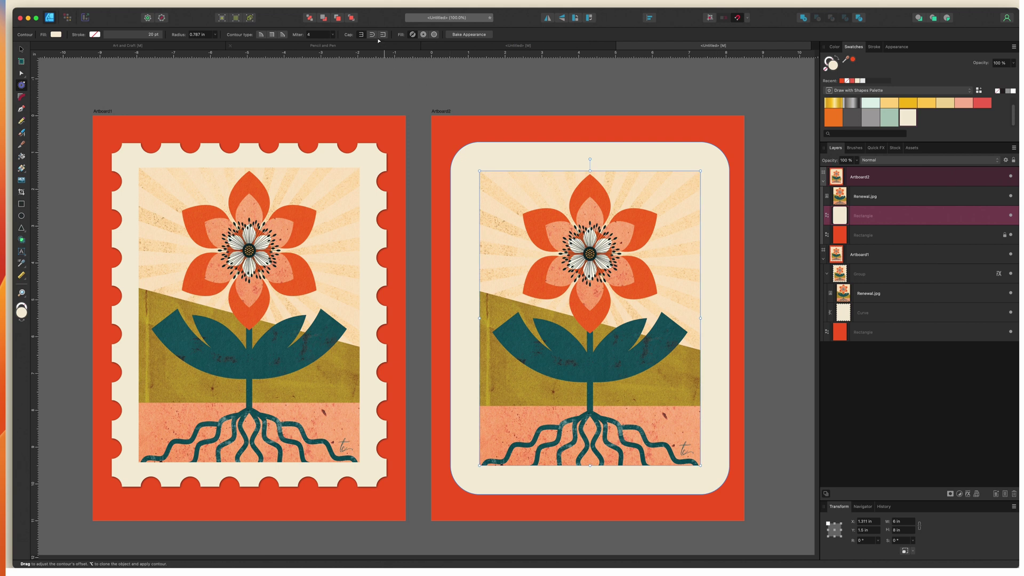
{"action": "left_click", "coordinate": [272, 35]}
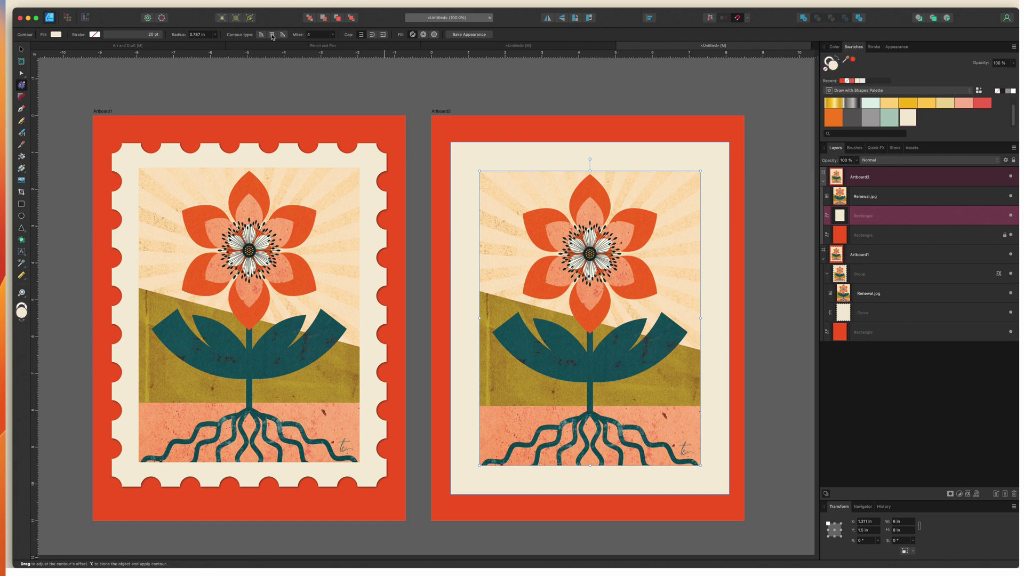
{"action": "left_click", "coordinate": [467, 35]}
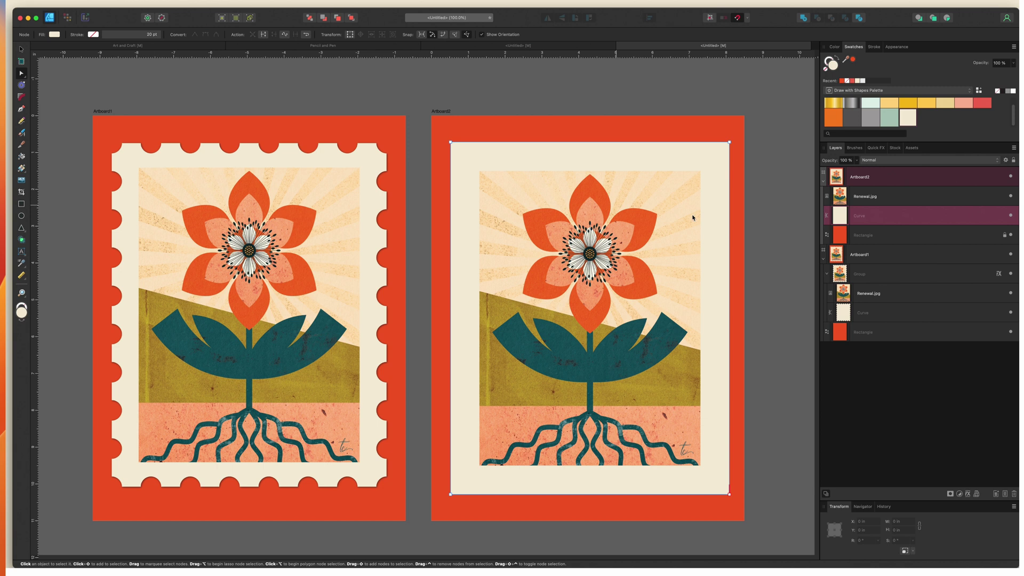
- Hide the Renewal.jpg copy and move it to the bottom of the layer stack
{"action": "left_click", "coordinate": [907, 197]}
{"action": "key", "text": "super+shift+h"}
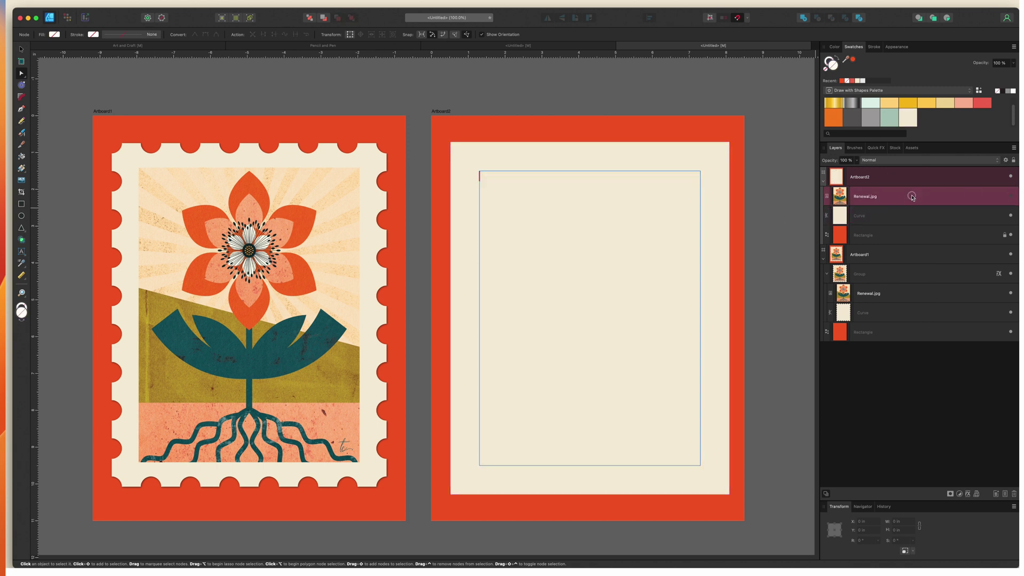
{"action": "left_click_drag", "start_coordinate": [912, 197], "coordinate": [905, 343]}
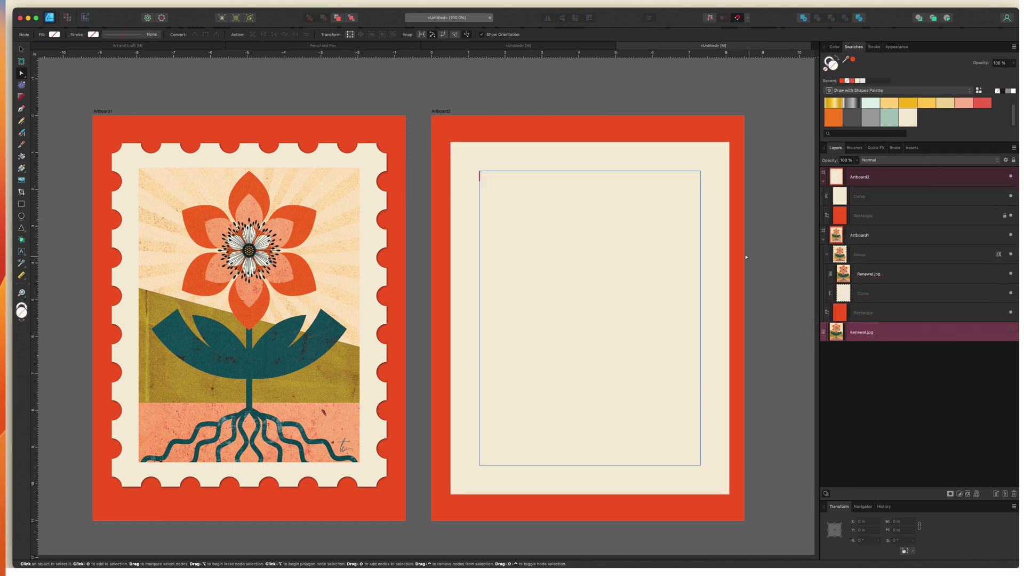
- Duplicate the cream border curve and fill the copy dark grey
{"action": "key", "text": "v"}
{"action": "left_click", "coordinate": [500, 120]}
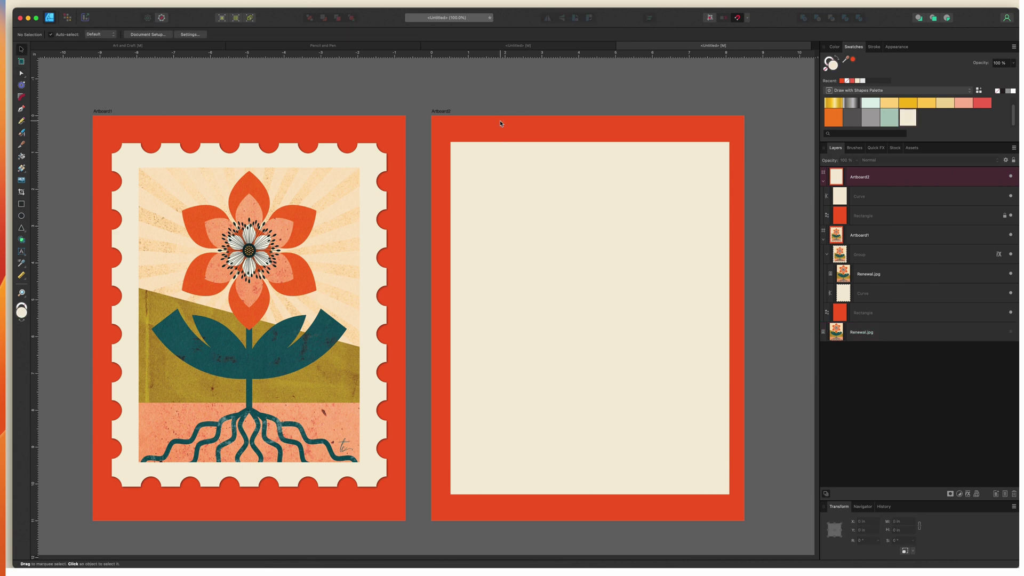
{"action": "left_click", "coordinate": [526, 189]}
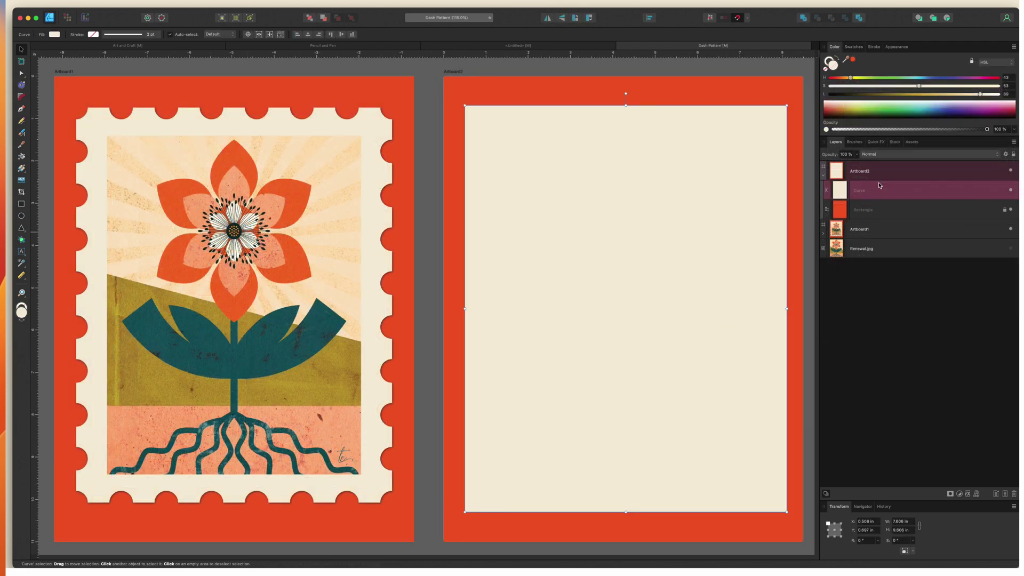
{"action": "key", "text": "super+j"}
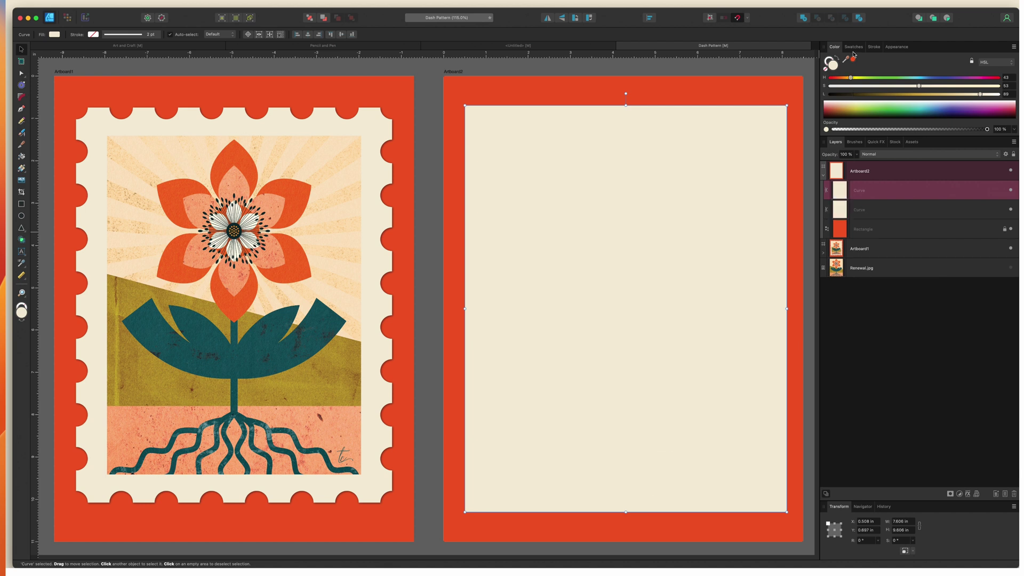
{"action": "left_click", "coordinate": [853, 51]}
{"action": "left_click", "coordinate": [852, 116]}
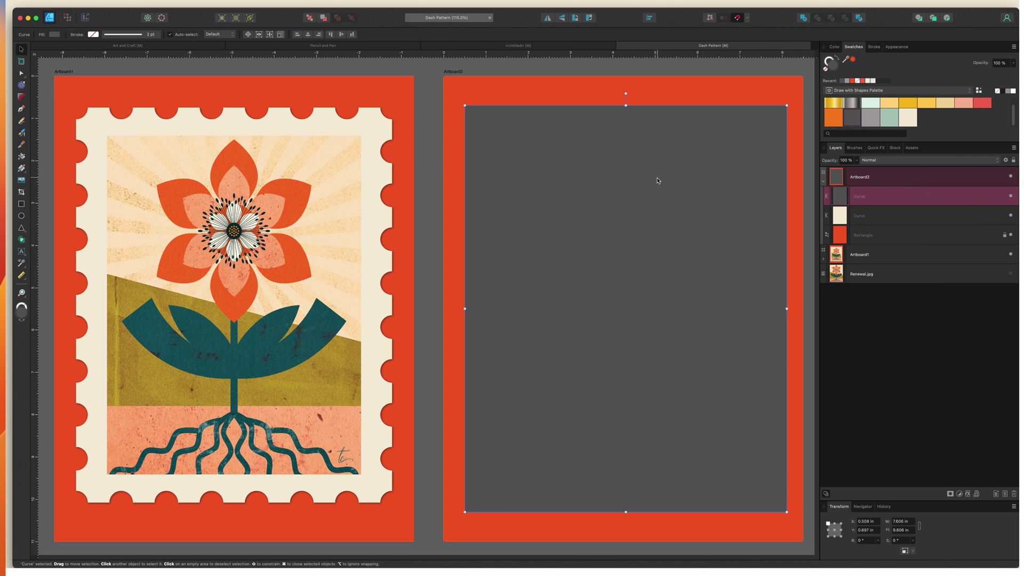
- Swap the copy's fill and stroke, giving it a 20 pt dark grey stroke aligned inside
{"action": "left_click", "coordinate": [838, 59]}
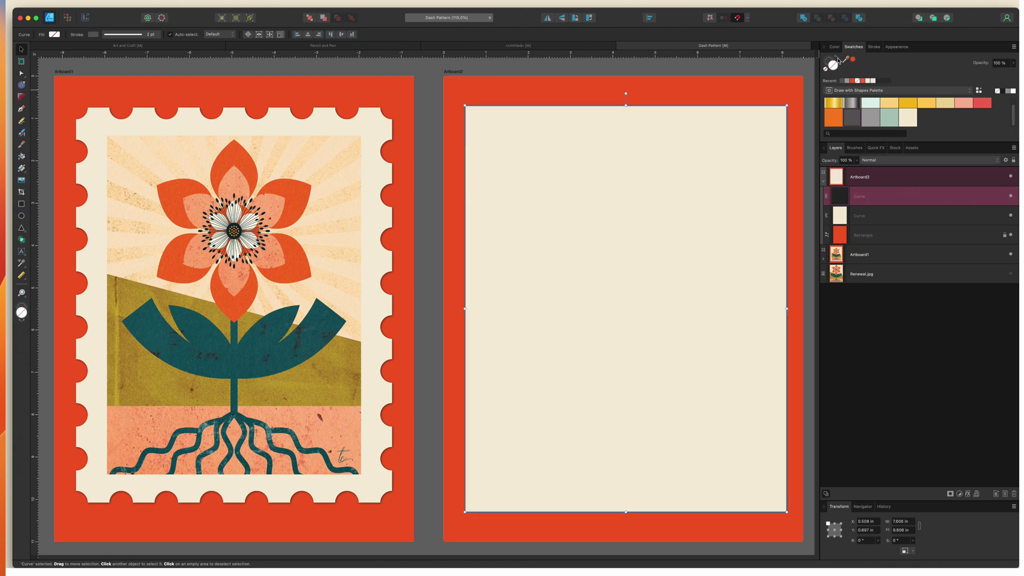
{"action": "left_click", "coordinate": [874, 47]}
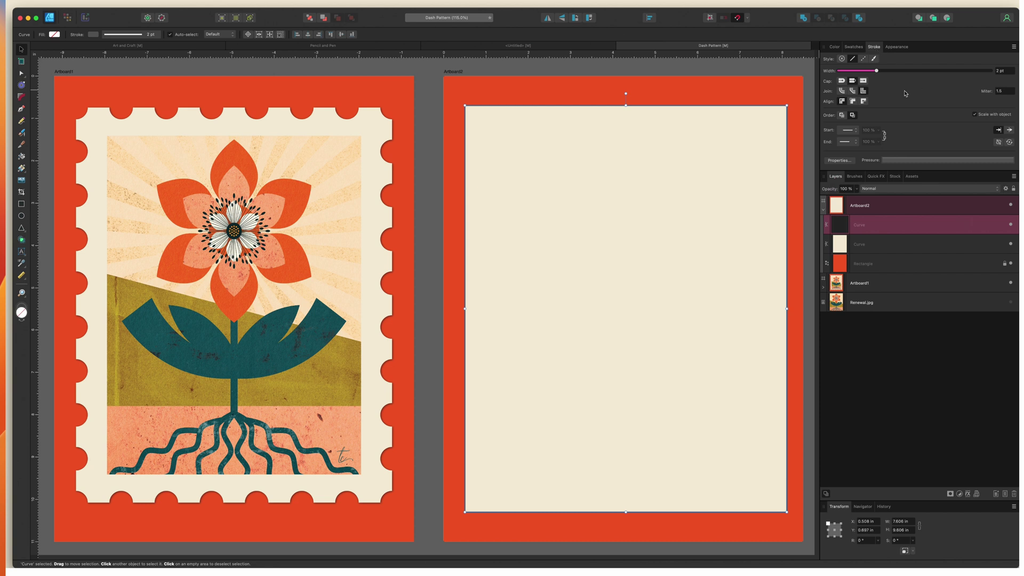
{"action": "left_click", "coordinate": [1002, 71]}
{"action": "type", "text": "2"}
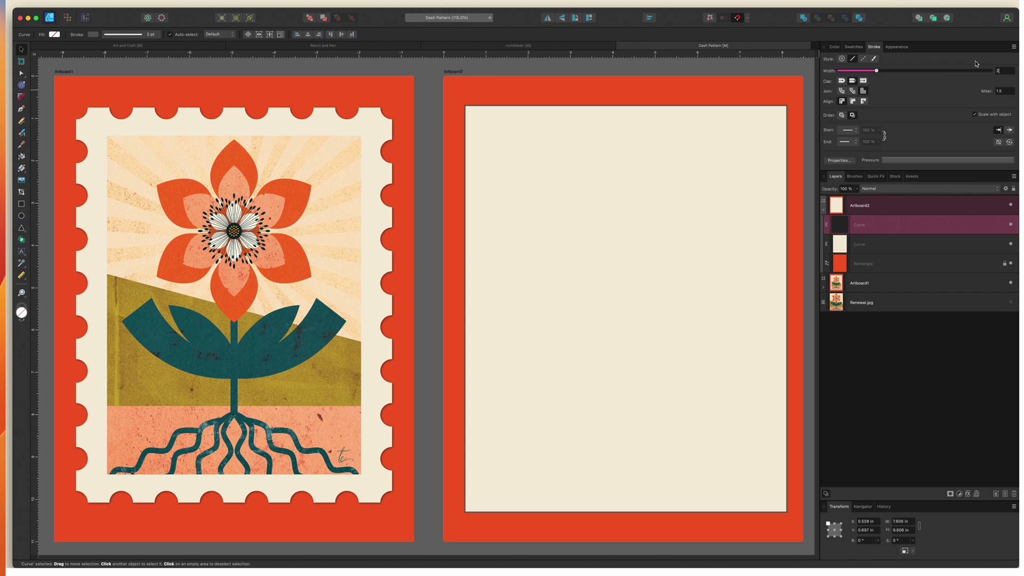
{"action": "type", "text": "0"}
{"action": "key", "text": "Return"}
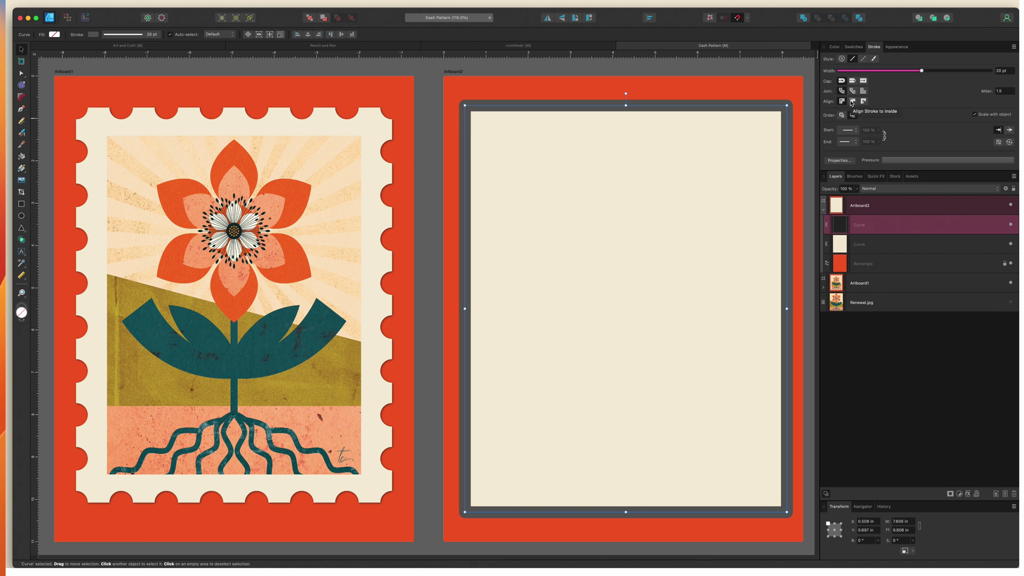
{"action": "left_click", "coordinate": [852, 101]}
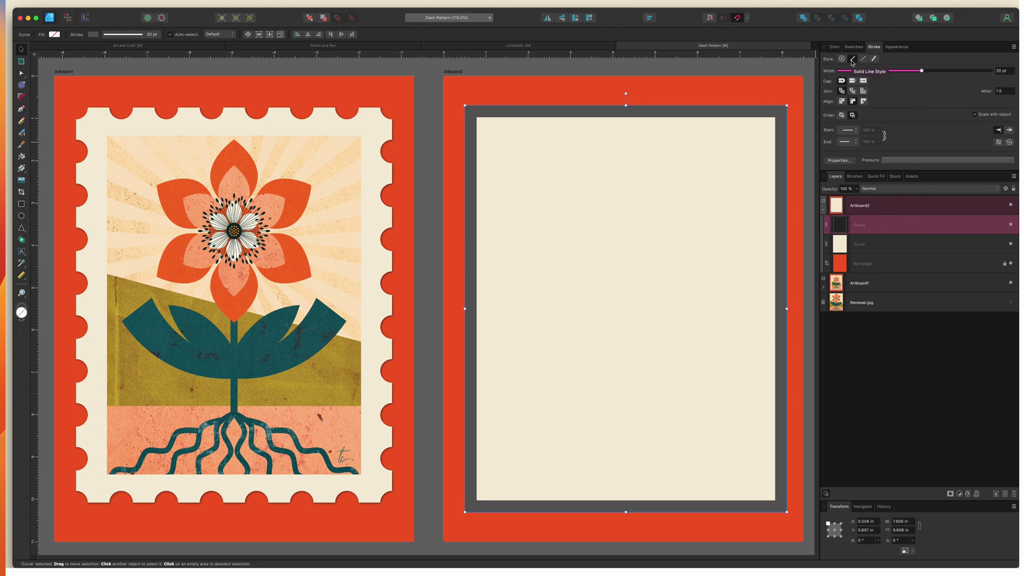
- Switch the border stroke to the Dashed line style
{"action": "left_click", "coordinate": [864, 63]}
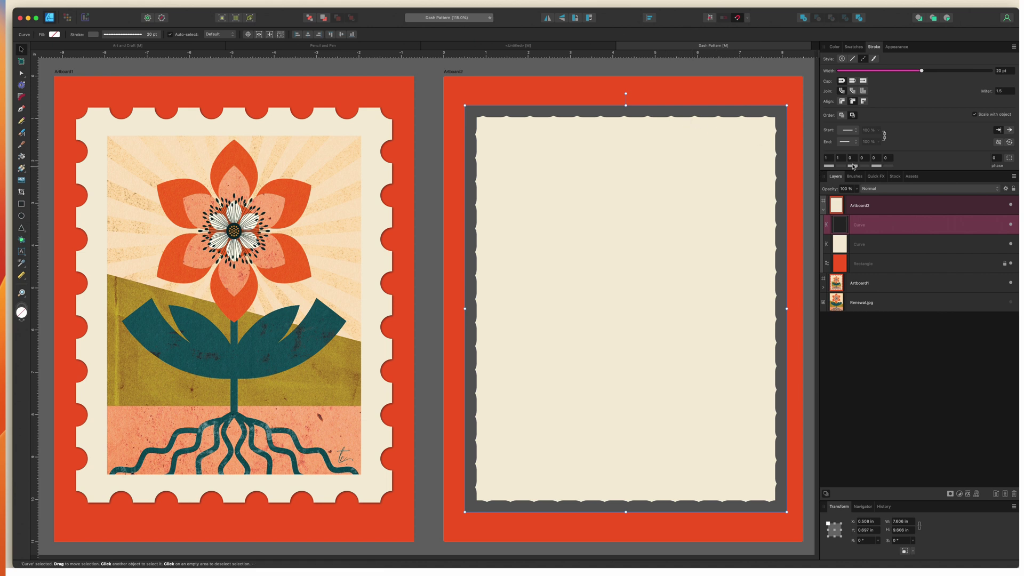
- Set the second dash value to 2 and the first dash to 0, turning dashes into round dots
{"action": "left_click_drag", "start_coordinate": [839, 168], "coordinate": [859, 168]}
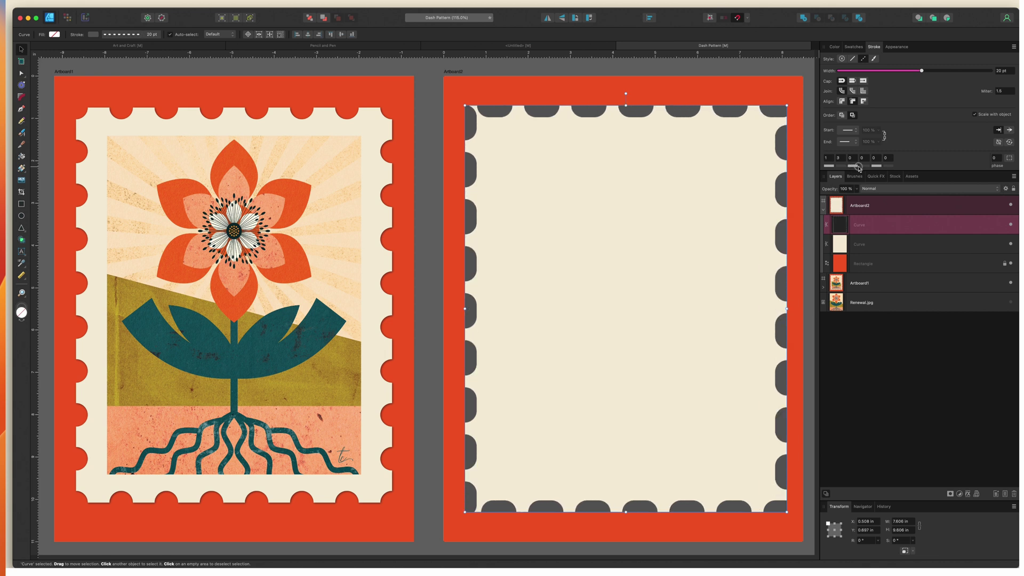
{"action": "left_click", "coordinate": [828, 158]}
{"action": "type", "text": "2"}
{"action": "left_click", "coordinate": [837, 159]}
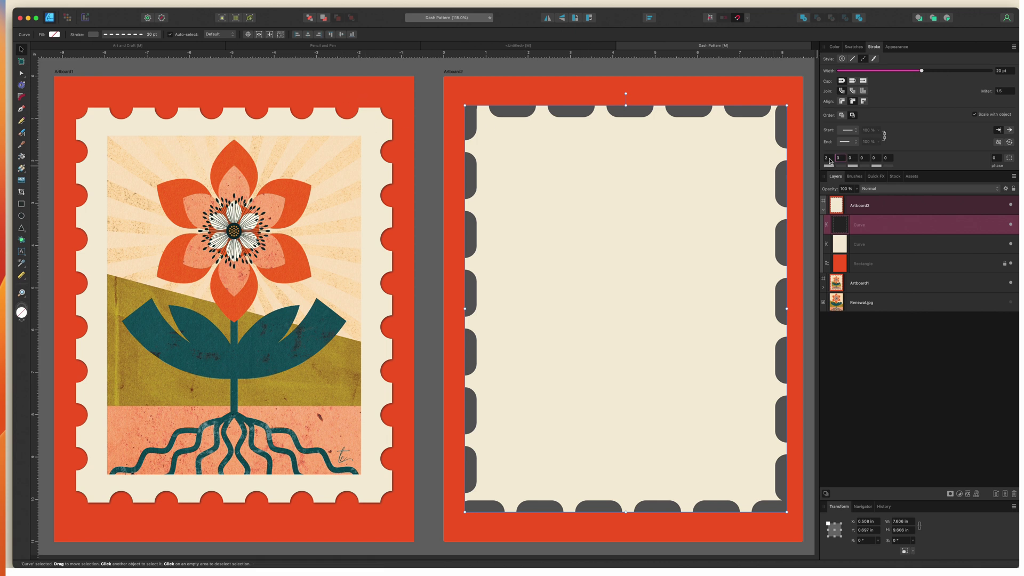
{"action": "left_click", "coordinate": [826, 160]}
{"action": "type", "text": "0"}
{"action": "key", "text": "Tab"}
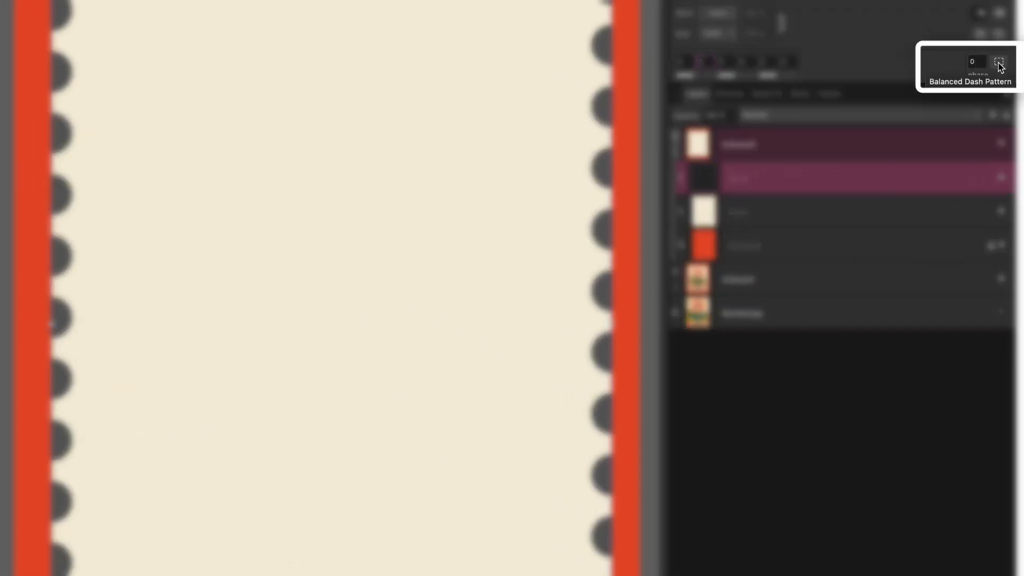
- Turn on Balanced Dash Pattern, widen the dot gap to 3.5, and deselect the border
{"action": "left_click", "coordinate": [998, 64]}
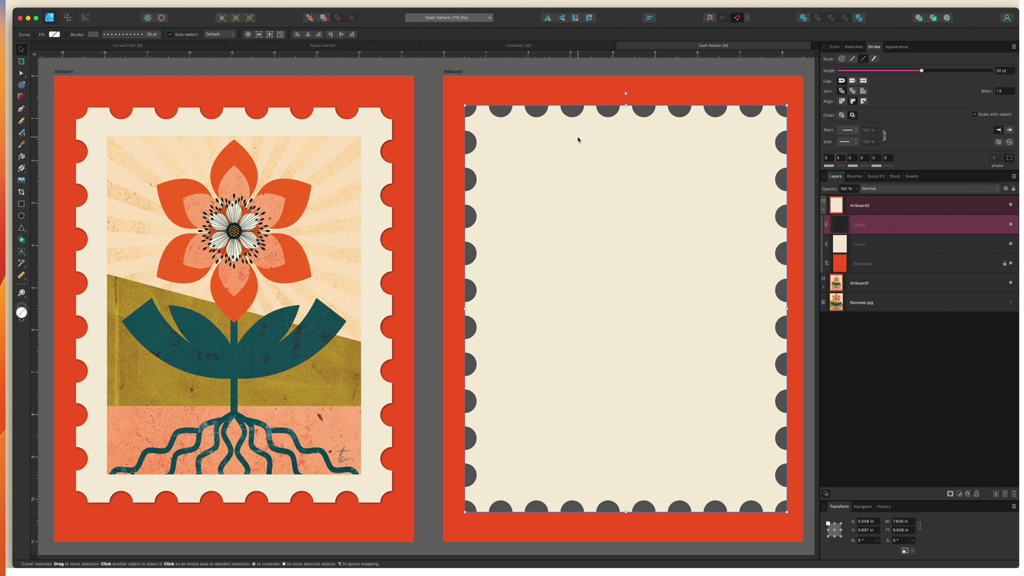
{"action": "left_click", "coordinate": [840, 158]}
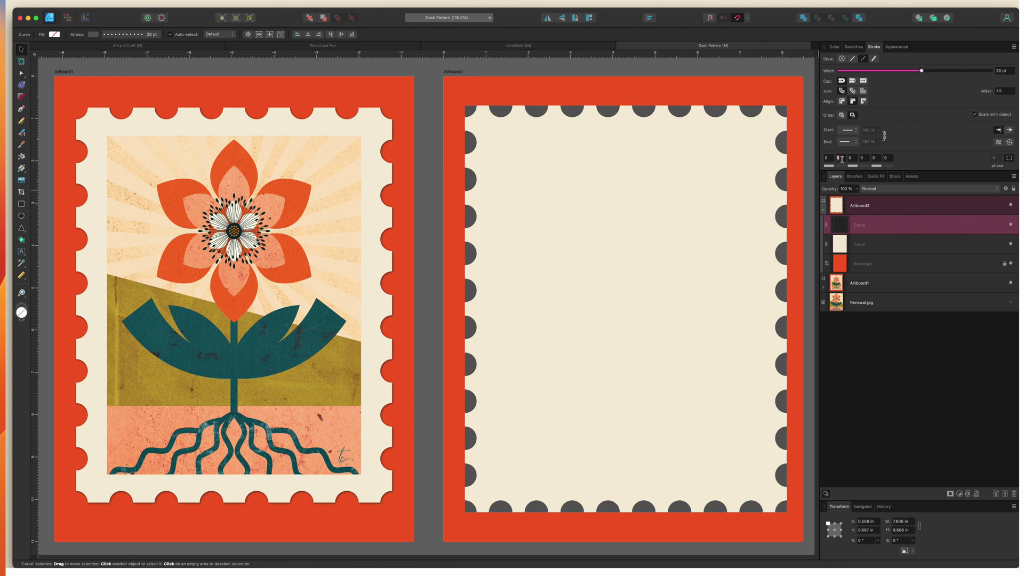
{"action": "type", "text": ".5"}
{"action": "key", "text": "Tab"}
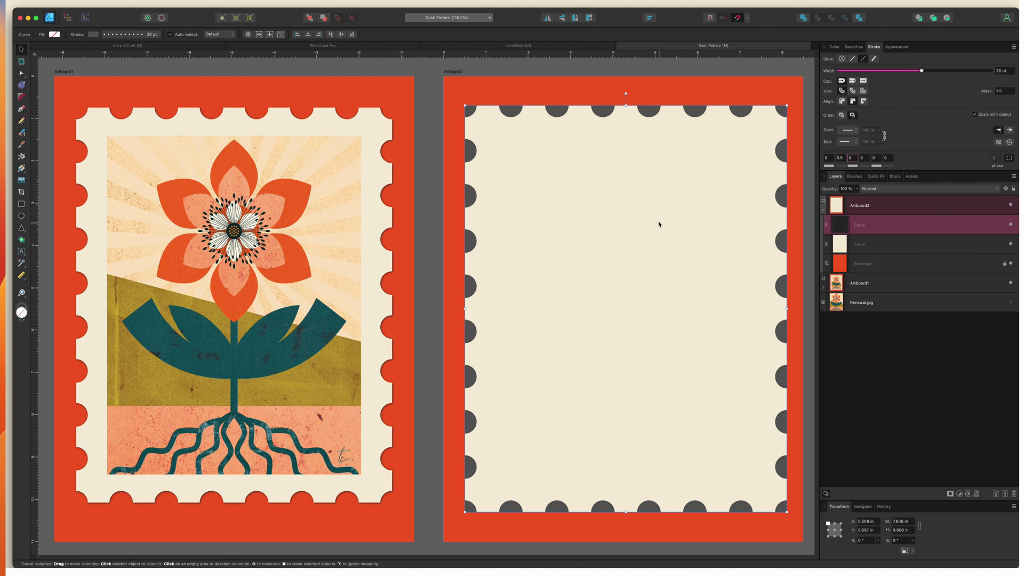
{"action": "key", "text": "Escape"}
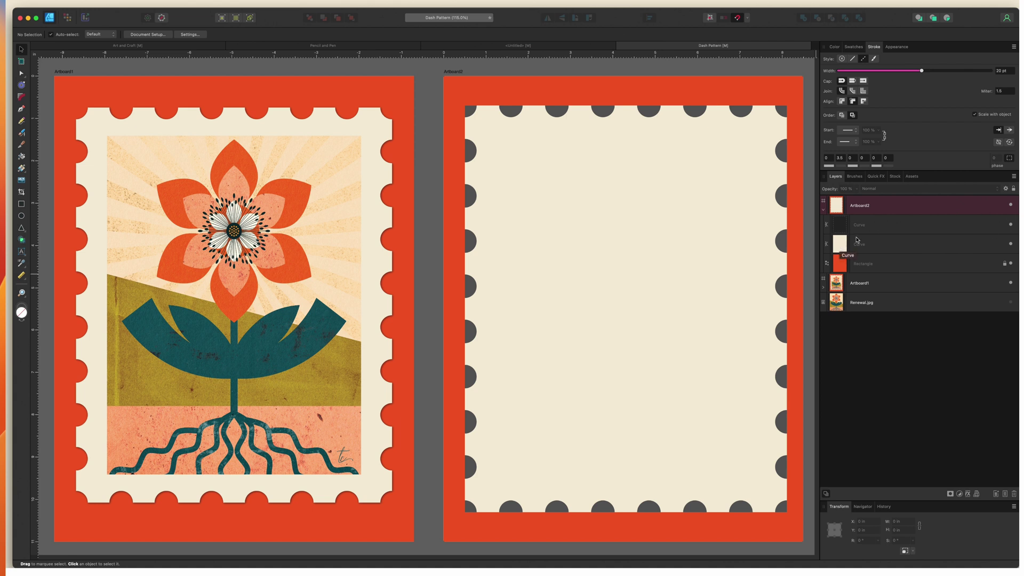
- Expand the dotted Curve's stroke into filled dot shapes with Layer > Expand Stroke
{"action": "left_click", "coordinate": [875, 229]}
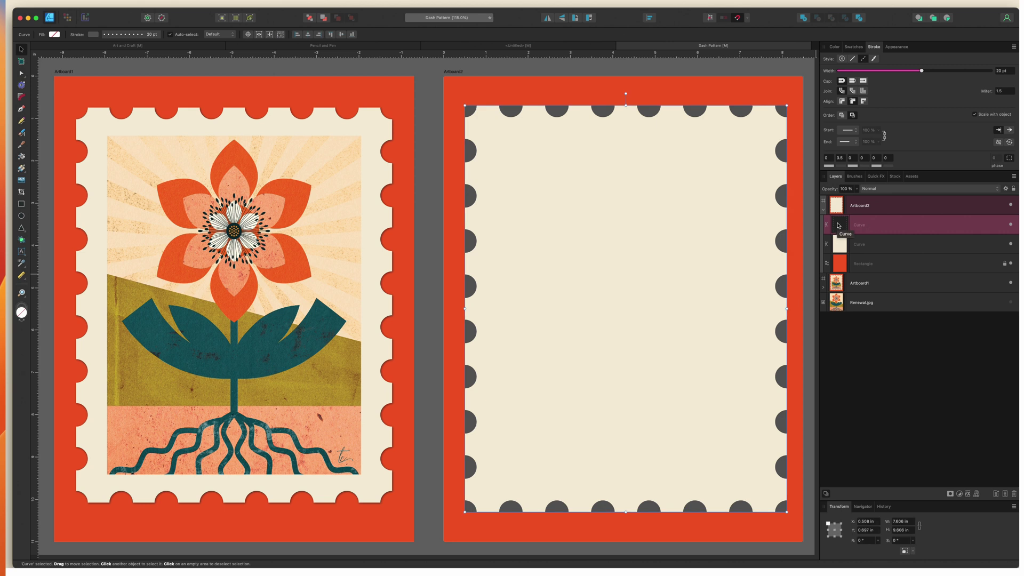
{"action": "left_click", "coordinate": [890, 248], "text": "shift"}
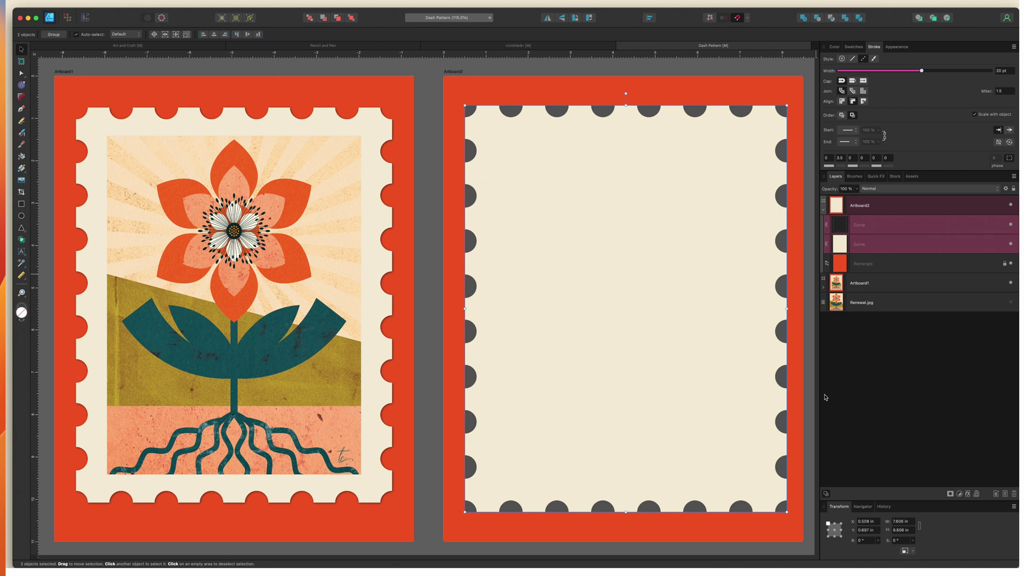
{"action": "left_click", "coordinate": [815, 20]}
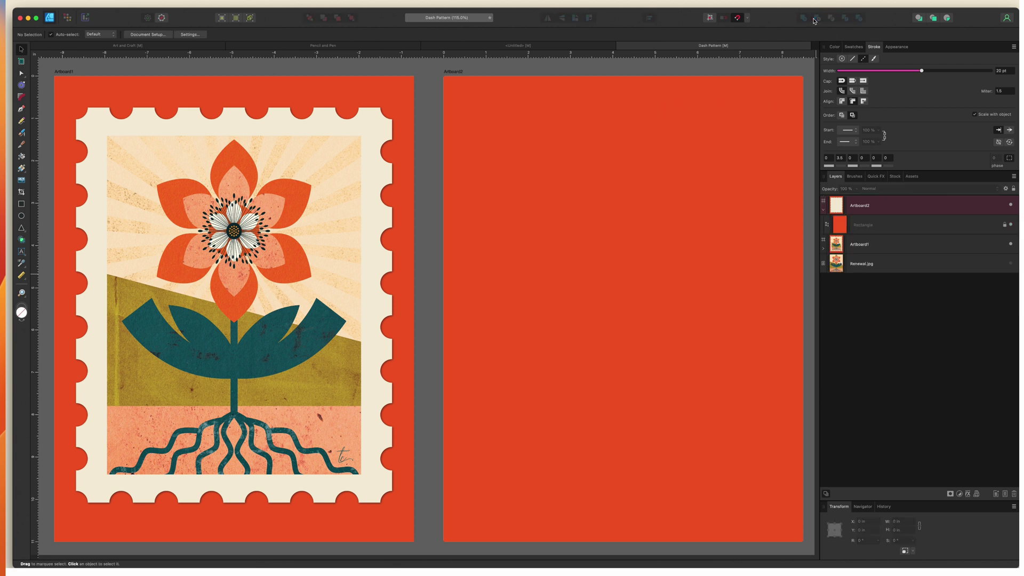
{"action": "key", "text": "super+z"}
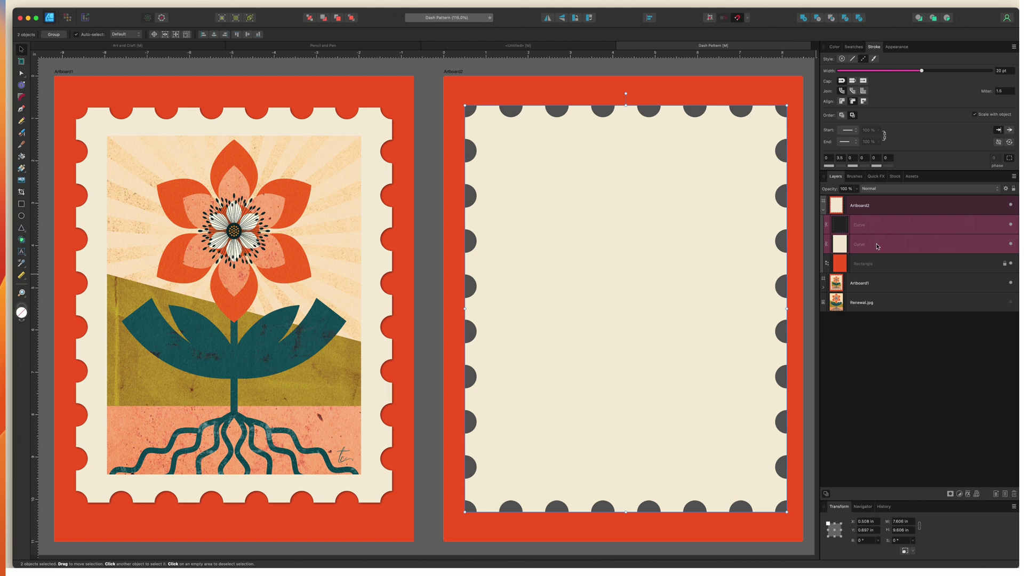
{"action": "left_click", "coordinate": [875, 228]}
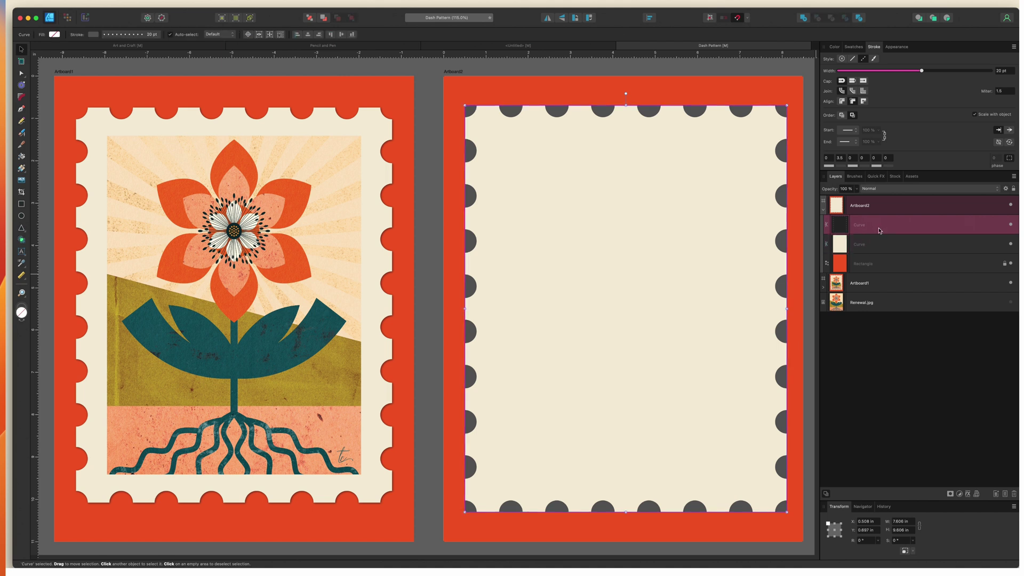
{"action": "left_click", "coordinate": [141, 1]}
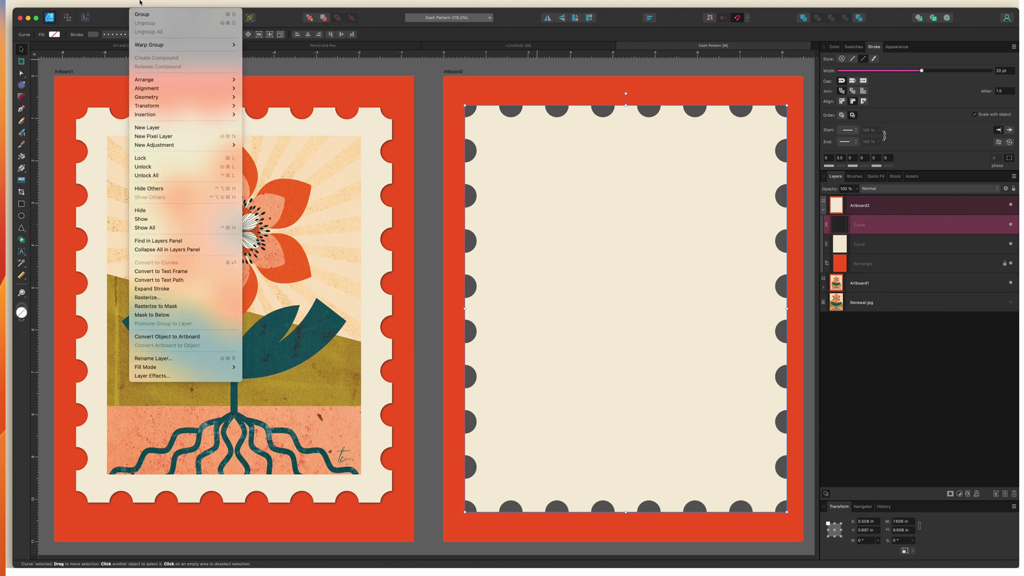
{"action": "left_click", "coordinate": [154, 288]}
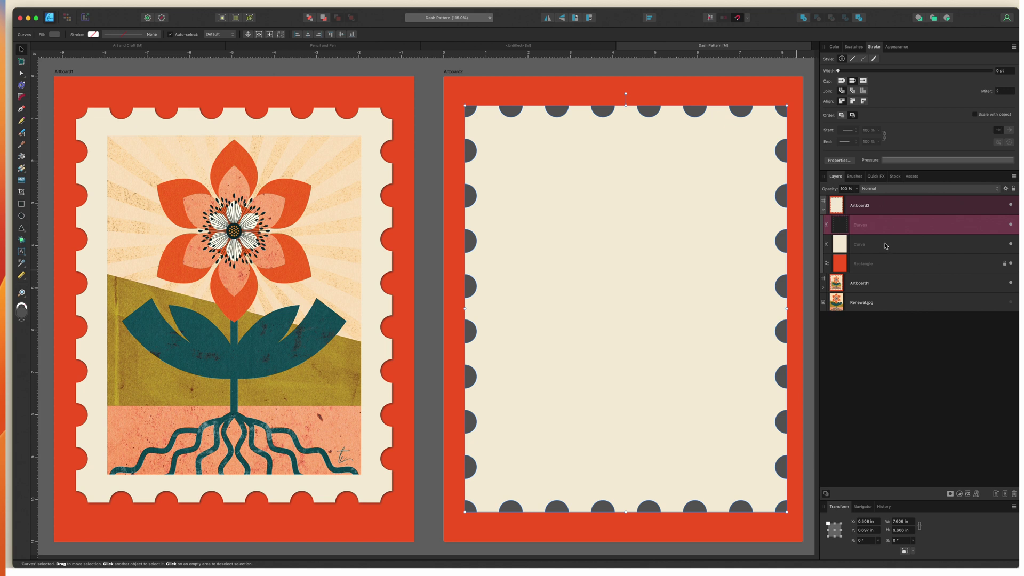
- Subtract the dots from the cream frame, show Renewal.jpg inside, and group it with the frame
{"action": "left_click", "coordinate": [885, 245], "text": "shift"}
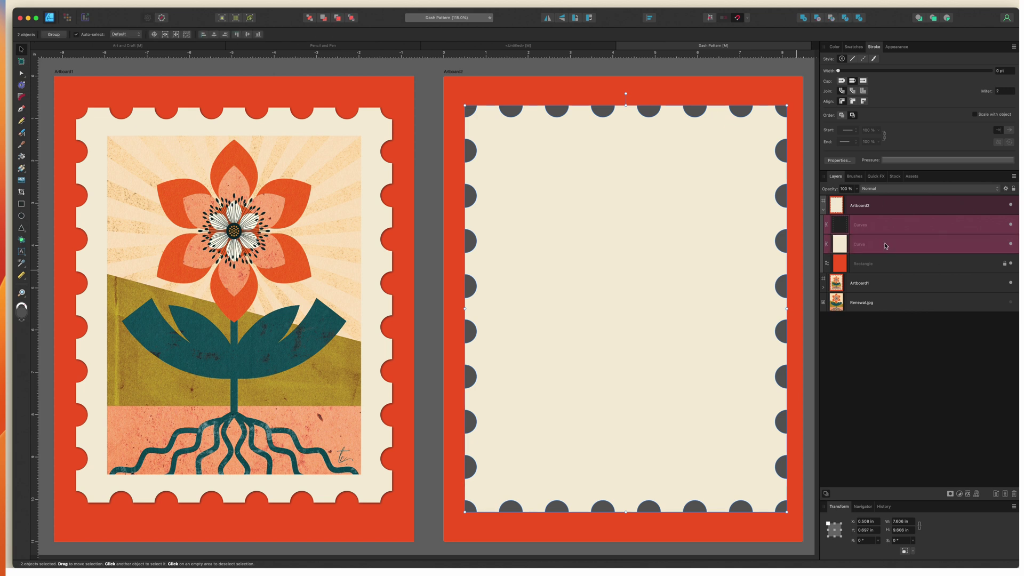
{"action": "left_click", "coordinate": [817, 19]}
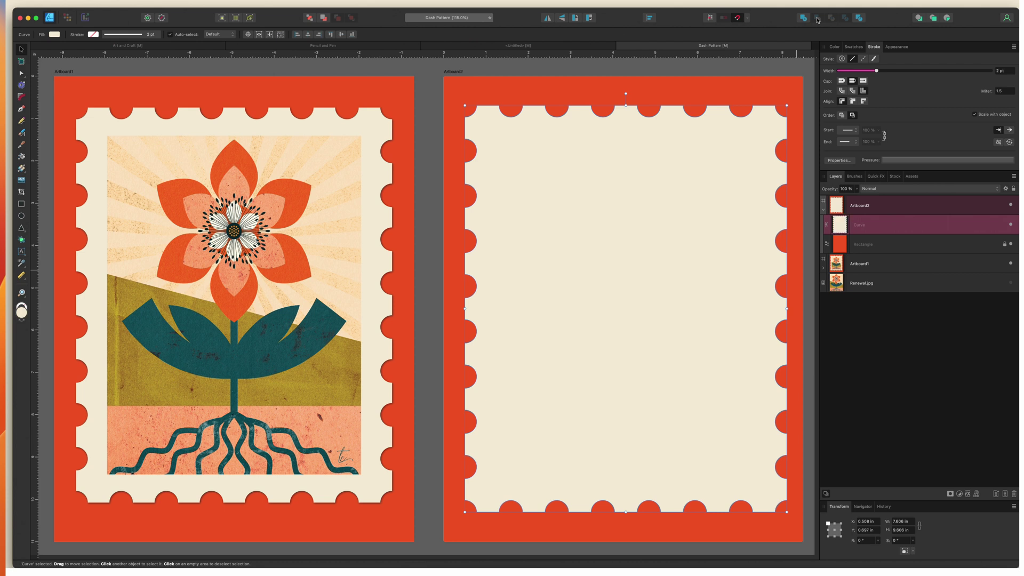
{"action": "left_click_drag", "start_coordinate": [906, 284], "coordinate": [893, 219]}
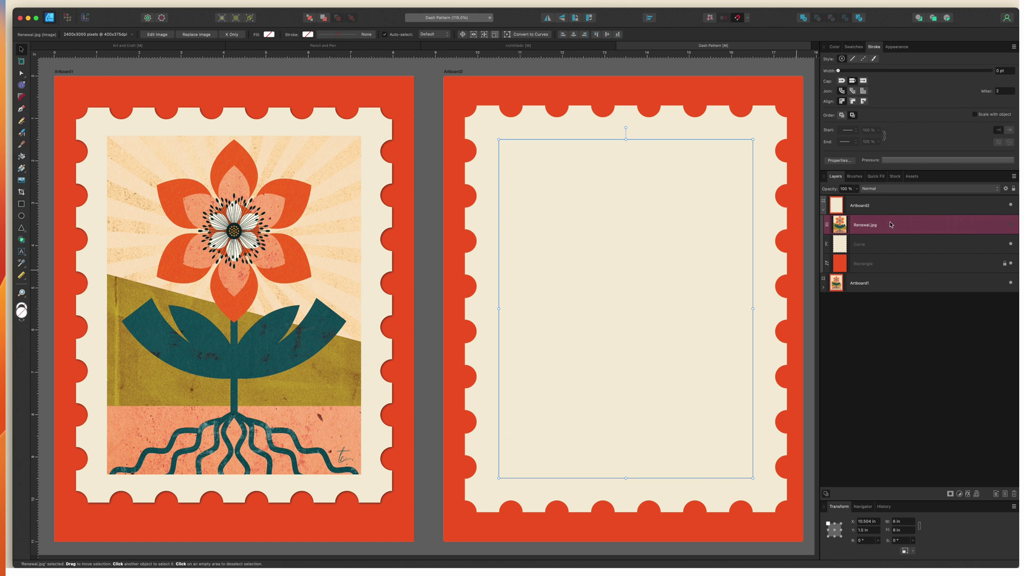
{"action": "left_click", "coordinate": [1010, 225]}
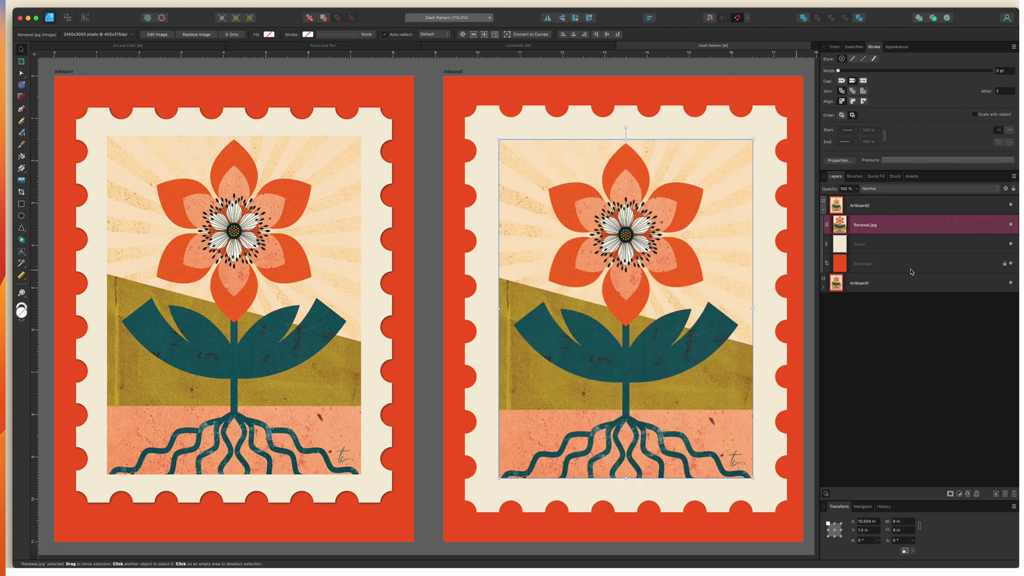
{"action": "left_click", "coordinate": [887, 249], "text": "shift"}
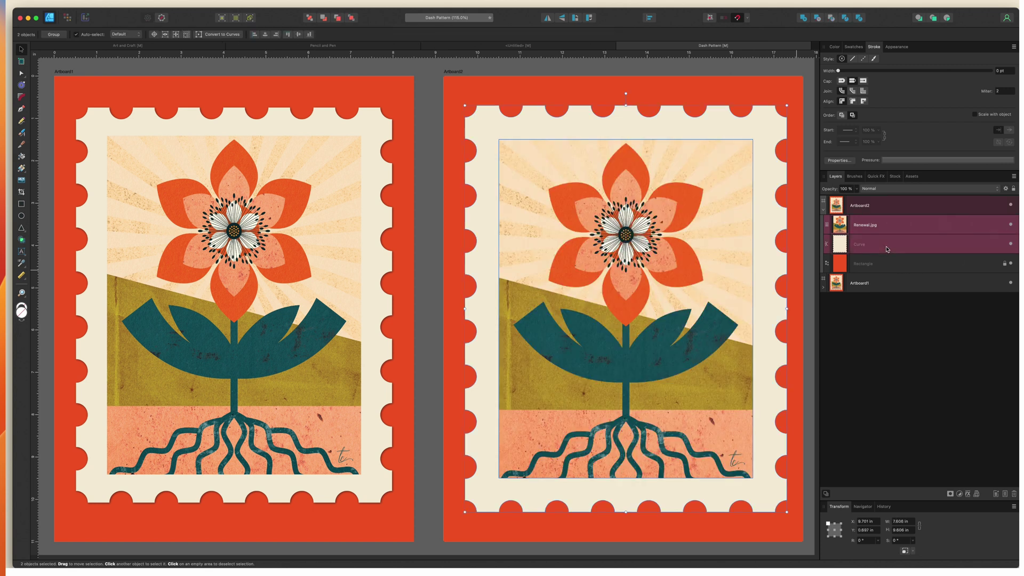
{"action": "key", "text": "super+g"}
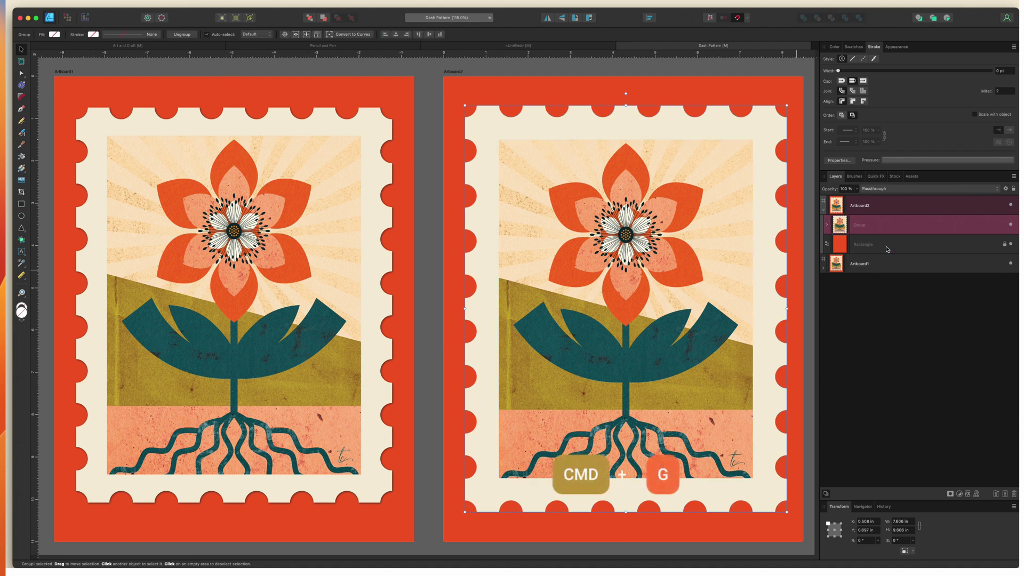
- Turn on an Outer Shadow layer effect for the stamp group, Multiply at 50% opacity
{"action": "left_click", "coordinate": [967, 493]}
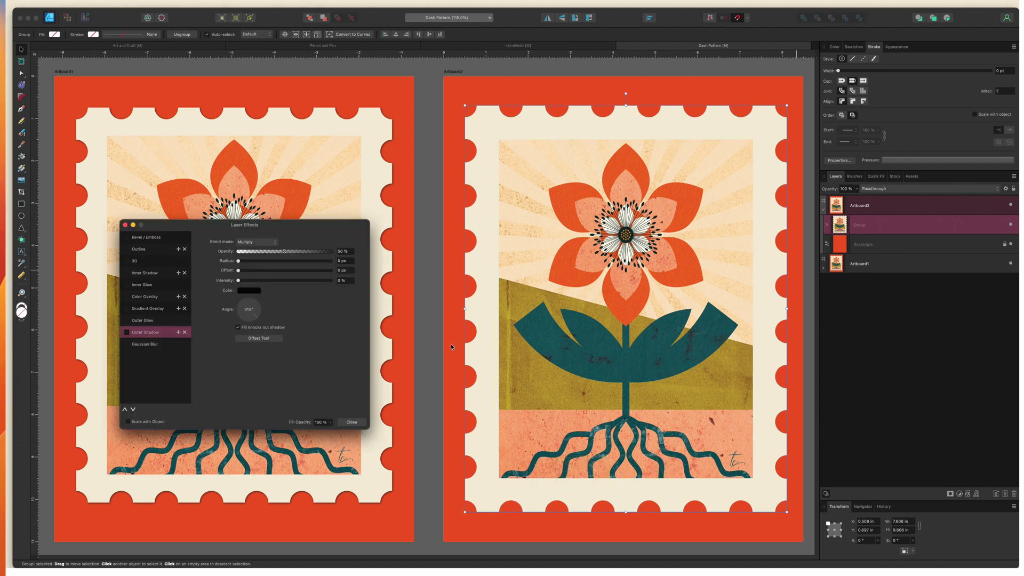
{"action": "left_click", "coordinate": [126, 331]}
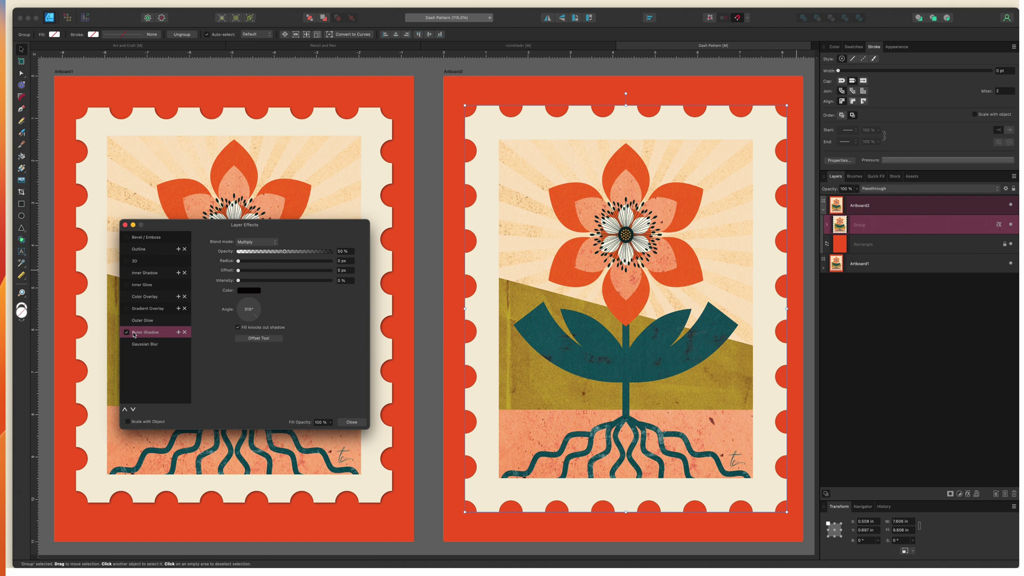